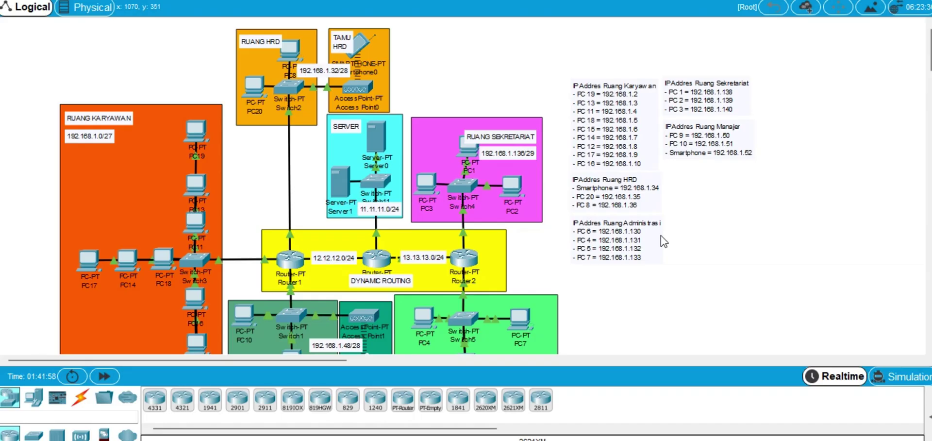
Examine the whole network topology, checking each room's subnet label and devices against the listed IP addresses
{"action": "scroll", "coordinate": [664, 241], "scroll_direction": "down", "scroll_amount": 1}
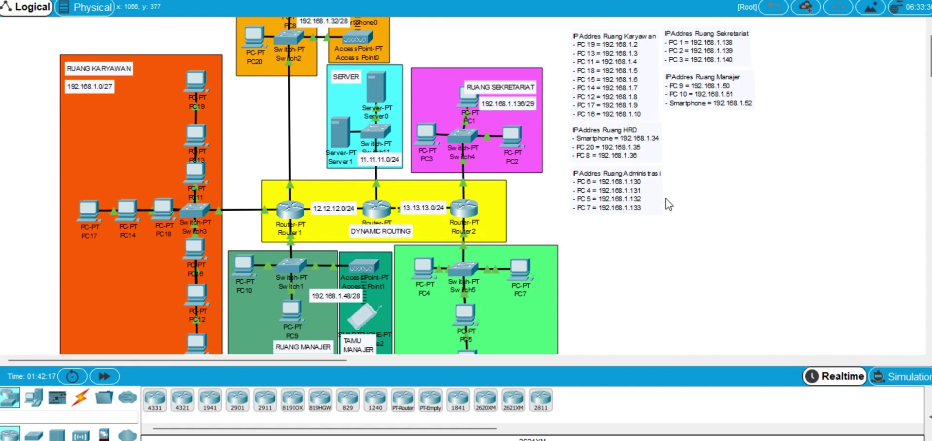
{"action": "scroll", "coordinate": [472, 246], "scroll_direction": "down", "scroll_amount": 1}
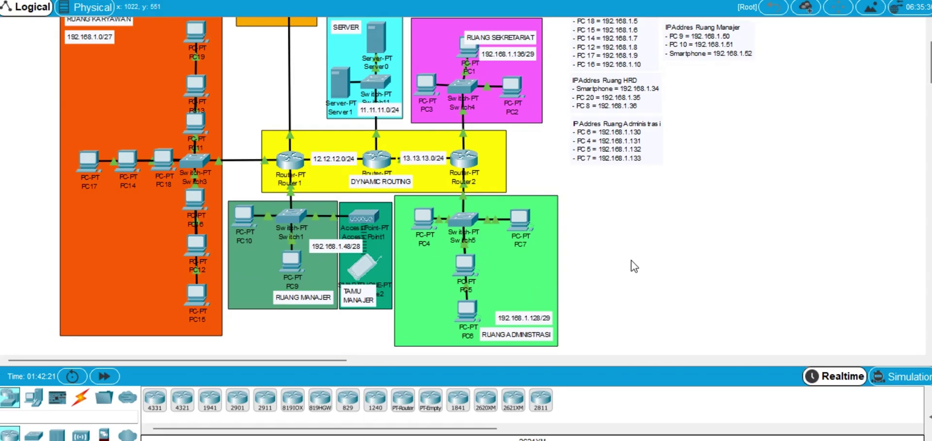
{"action": "scroll", "coordinate": [632, 260], "scroll_direction": "up", "scroll_amount": 2}
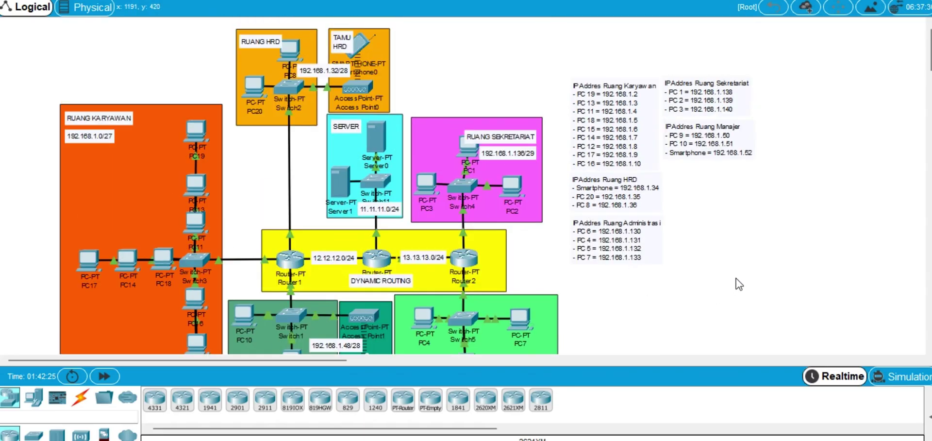
{"action": "scroll", "coordinate": [739, 284], "scroll_direction": "down", "scroll_amount": 2}
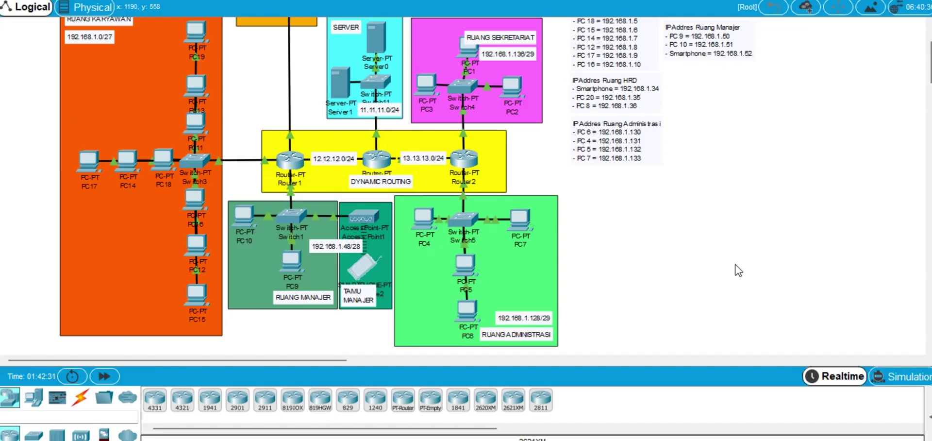
{"action": "scroll", "coordinate": [738, 271], "scroll_direction": "up", "scroll_amount": 2}
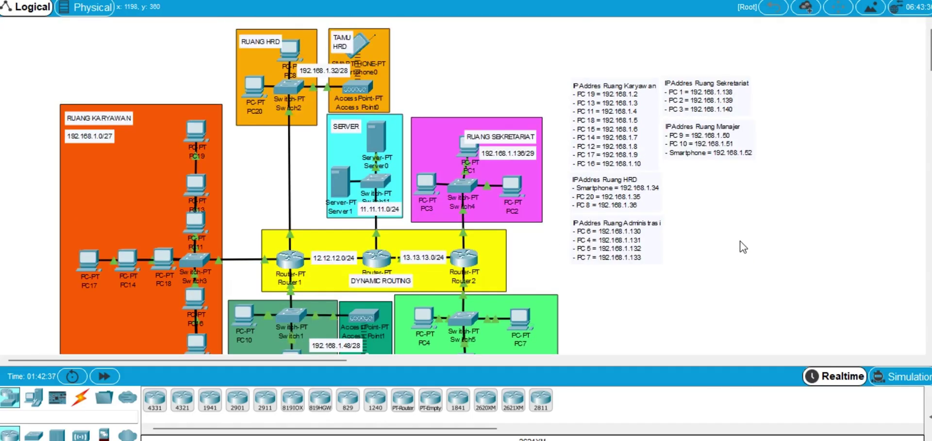
{"action": "scroll", "coordinate": [760, 239], "scroll_direction": "down", "scroll_amount": 1}
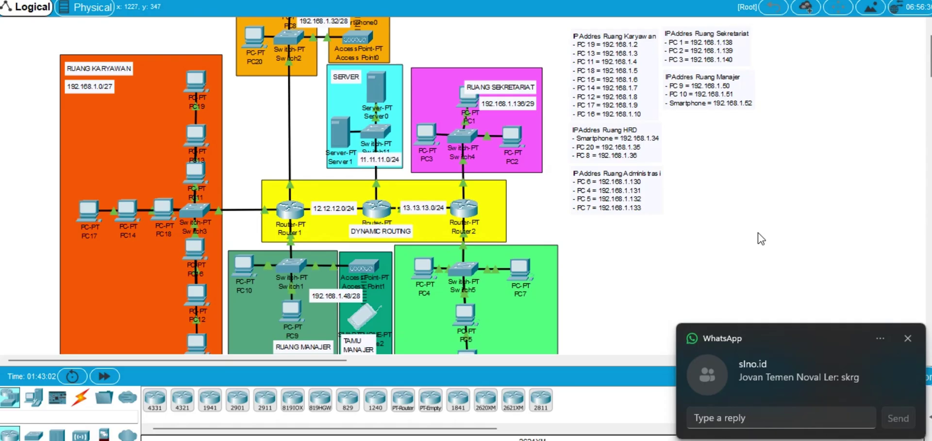
{"action": "scroll", "coordinate": [761, 238], "scroll_direction": "down", "scroll_amount": 2}
{"action": "scroll", "coordinate": [761, 238], "scroll_direction": "up", "scroll_amount": 3}
{"action": "scroll", "coordinate": [760, 238], "scroll_direction": "down", "scroll_amount": 2}
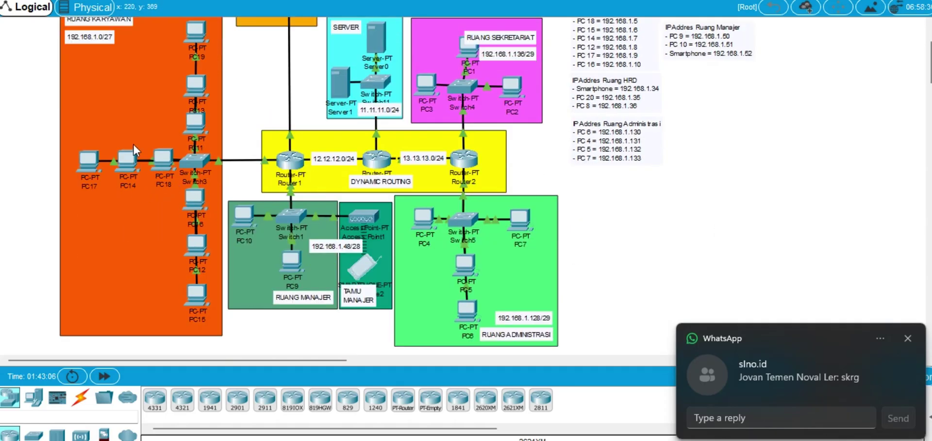
{"action": "scroll", "coordinate": [134, 164], "scroll_direction": "up", "scroll_amount": 1}
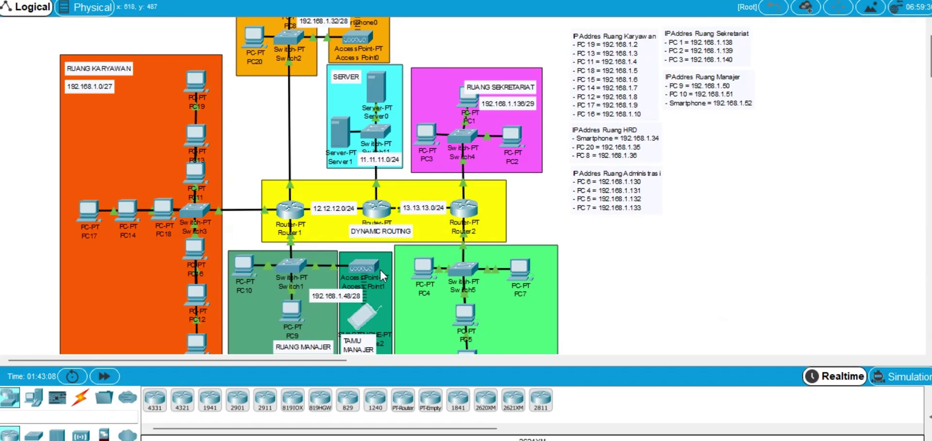
{"action": "scroll", "coordinate": [379, 269], "scroll_direction": "down", "scroll_amount": 1}
{"action": "scroll", "coordinate": [397, 261], "scroll_direction": "up", "scroll_amount": 1}
{"action": "mouse_move", "coordinate": [422, 263]}
{"action": "scroll", "coordinate": [693, 281], "scroll_direction": "up", "scroll_amount": 1}
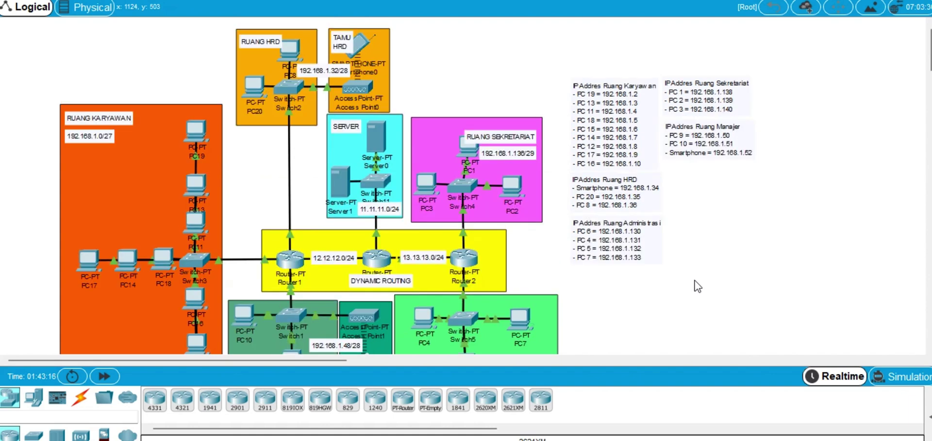
{"action": "scroll", "coordinate": [697, 286], "scroll_direction": "down", "scroll_amount": 2}
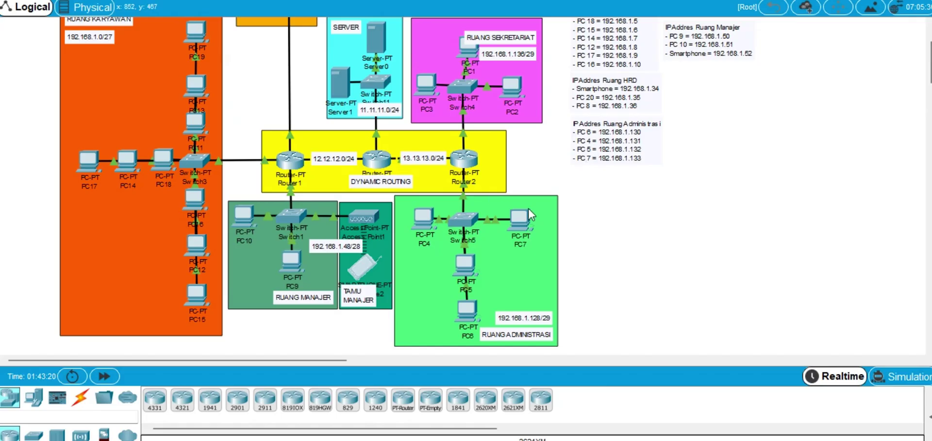
{"action": "scroll", "coordinate": [612, 209], "scroll_direction": "up", "scroll_amount": 1}
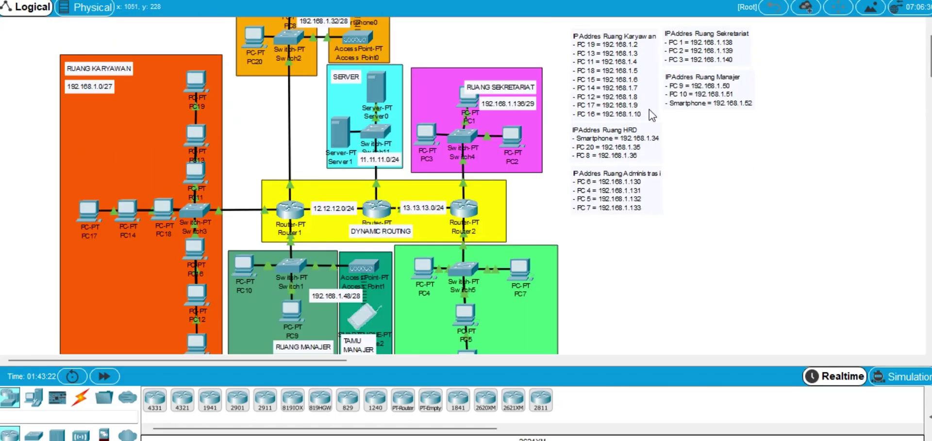
Ping PC17 at 192.168.1.9 from PC19's command prompt to test connectivity within Ruang Karyawan
{"action": "double_click", "coordinate": [196, 84]}
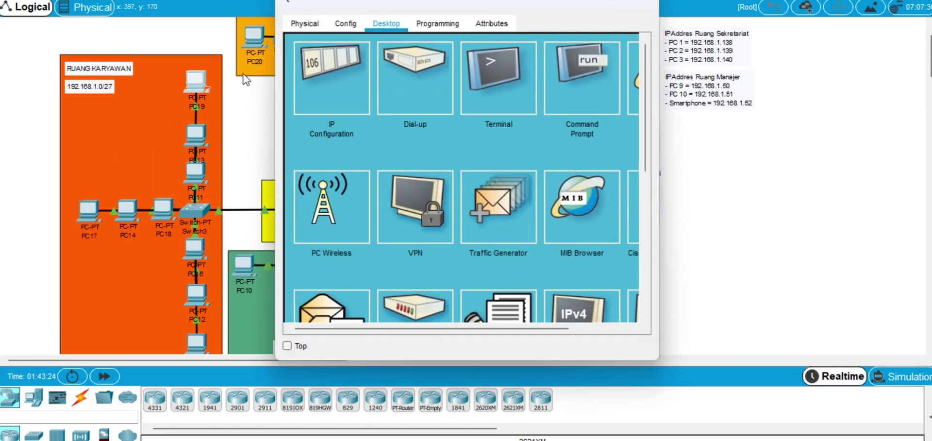
{"action": "left_click", "coordinate": [567, 76]}
{"action": "scroll", "coordinate": [502, 301], "scroll_direction": "down", "scroll_amount": 5}
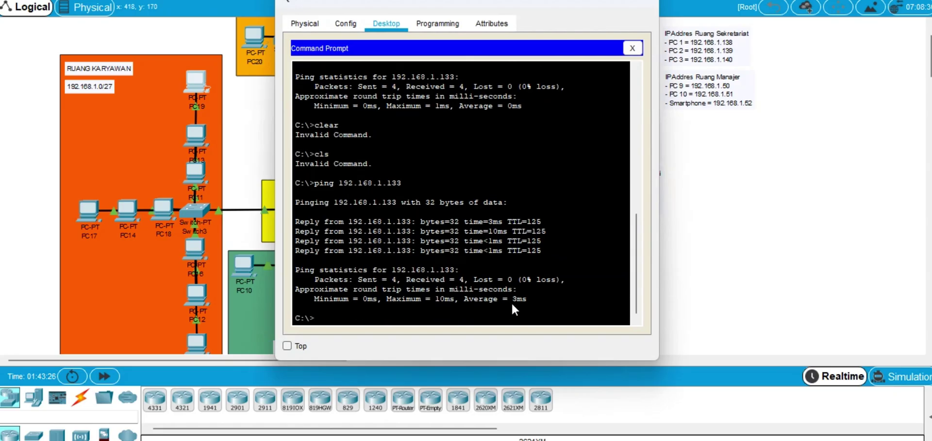
{"action": "type", "text": "ping 192.168.1.9"}
{"action": "key", "text": "Return"}
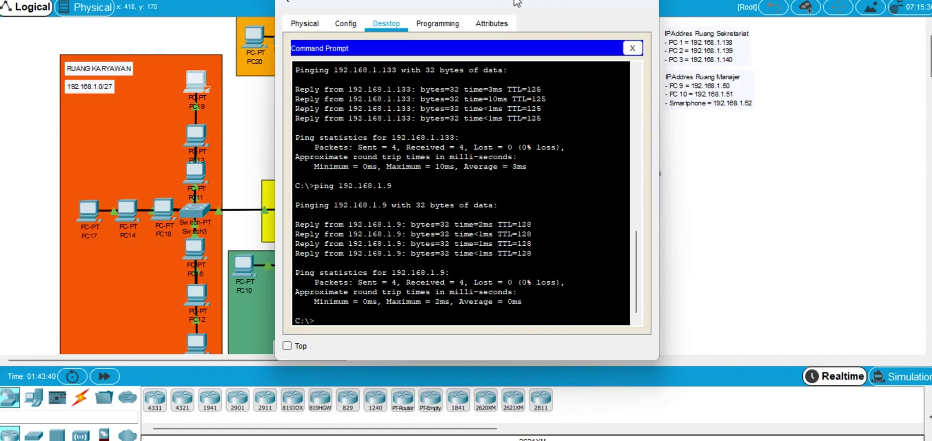
Ping PC7 in Ruang Administrasi at 192.168.1.133 from PC19's command prompt, and close the PC19 window
{"action": "left_click_drag", "start_coordinate": [520, 8], "coordinate": [784, 55]}
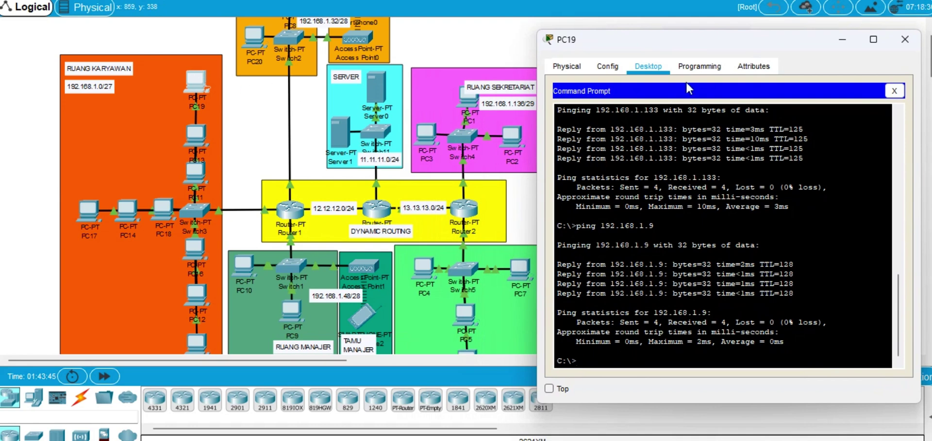
{"action": "left_click_drag", "start_coordinate": [786, 45], "coordinate": [441, 56]}
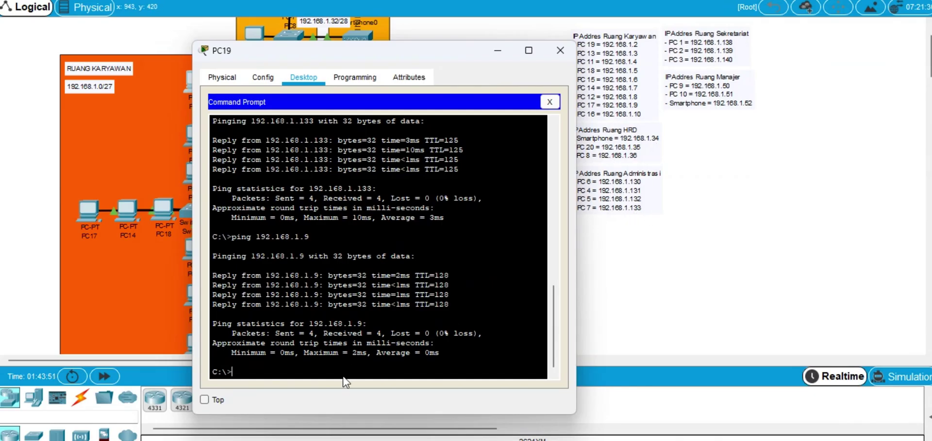
{"action": "type", "text": "ping 192.168.1.133"}
{"action": "key", "text": "Return"}
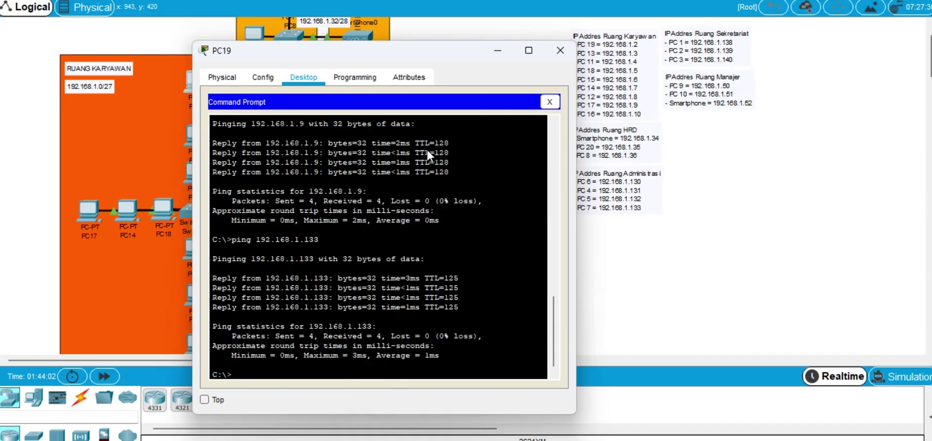
{"action": "left_click_drag", "start_coordinate": [432, 51], "coordinate": [721, 42]}
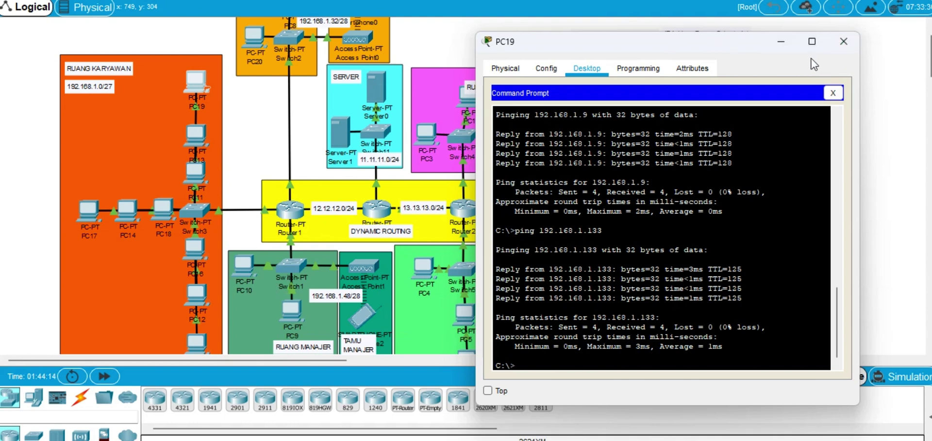
{"action": "left_click_drag", "start_coordinate": [708, 45], "coordinate": [786, 88]}
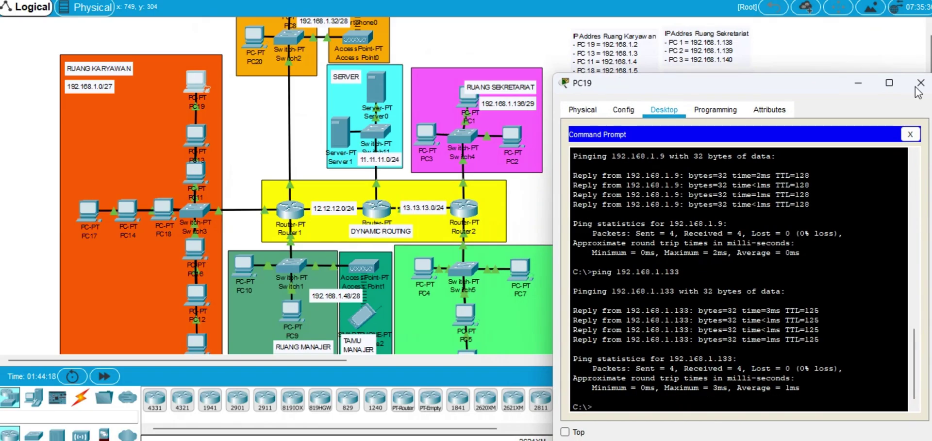
{"action": "left_click", "coordinate": [918, 86]}
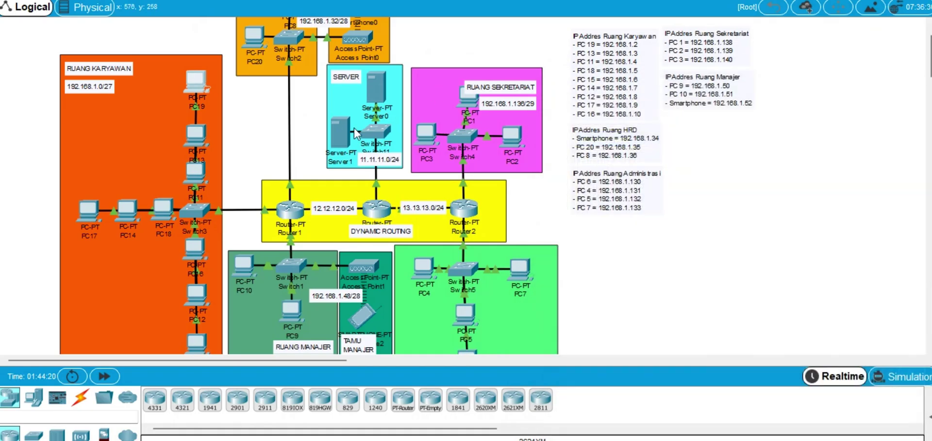
Check the IP configuration of Server1 in the Server area, and close its window
{"action": "left_click", "coordinate": [336, 132]}
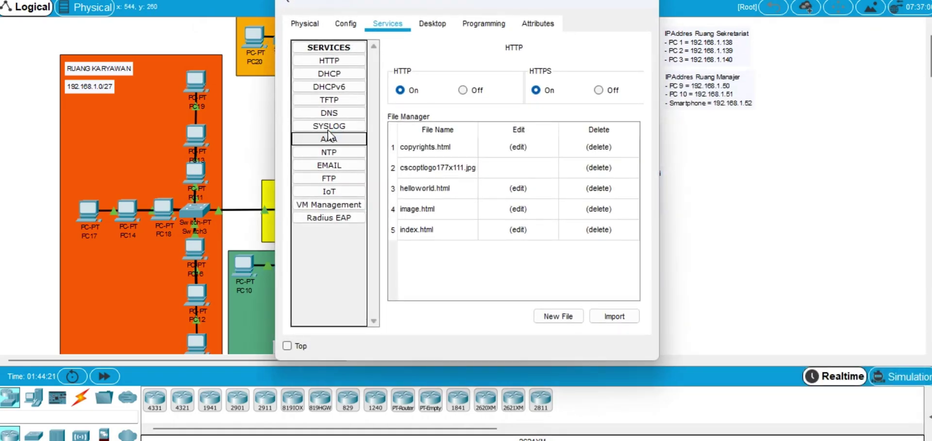
{"action": "left_click", "coordinate": [431, 24]}
{"action": "left_click", "coordinate": [323, 74]}
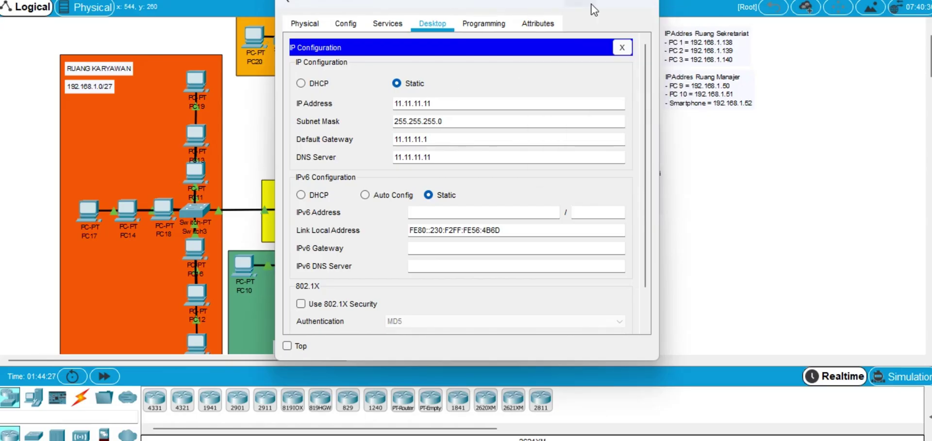
{"action": "left_click", "coordinate": [641, 1]}
Ping Server1 at 11.11.11.11 from PC10's command prompt in Ruang Manajer, and close the PC10 window
{"action": "left_click", "coordinate": [250, 266]}
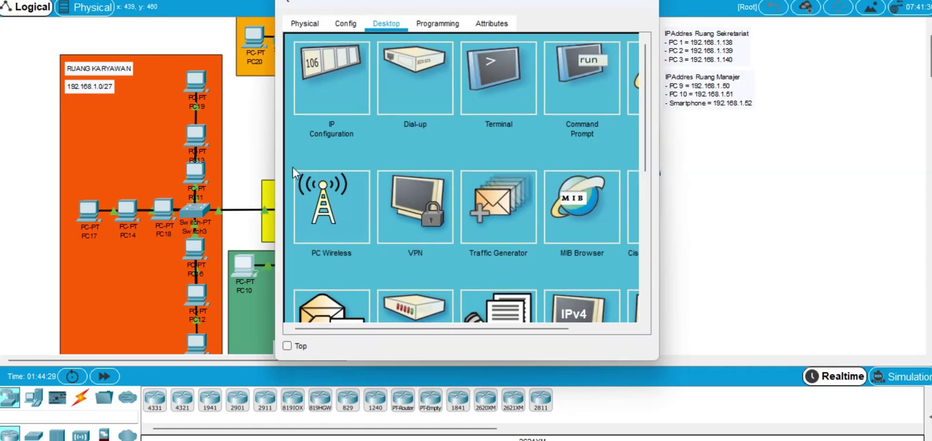
{"action": "left_click", "coordinate": [563, 86]}
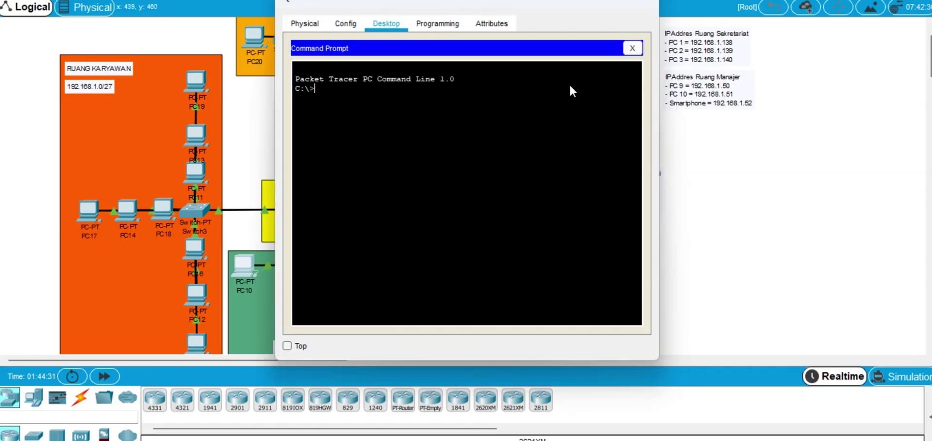
{"action": "type", "text": "ping 11.11.11.11"}
{"action": "key", "text": "Return"}
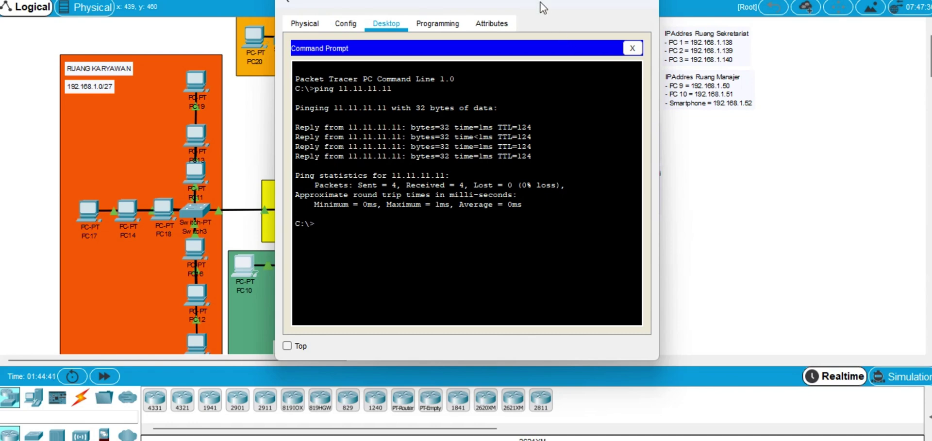
{"action": "left_click_drag", "start_coordinate": [543, 7], "coordinate": [641, 33]}
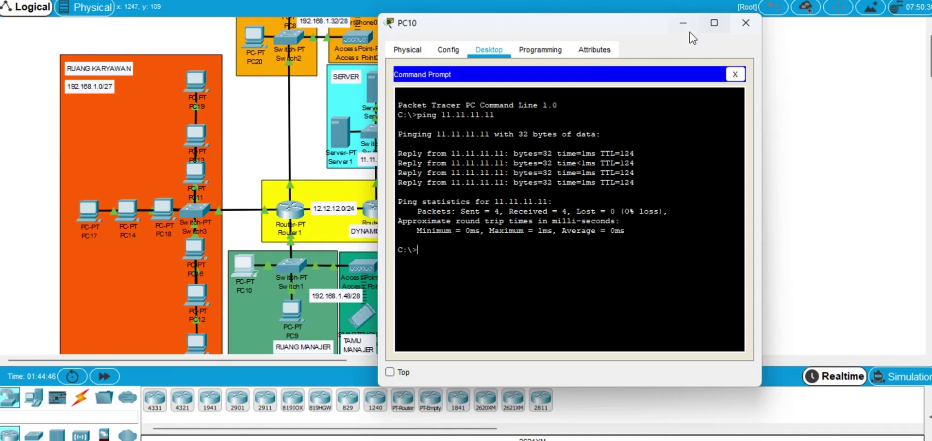
{"action": "left_click", "coordinate": [757, 31]}
Review the source of index.html and helloworld.html in Server1's HTTP service, and close the server window
{"action": "scroll", "coordinate": [643, 197], "scroll_direction": "down", "scroll_amount": 2}
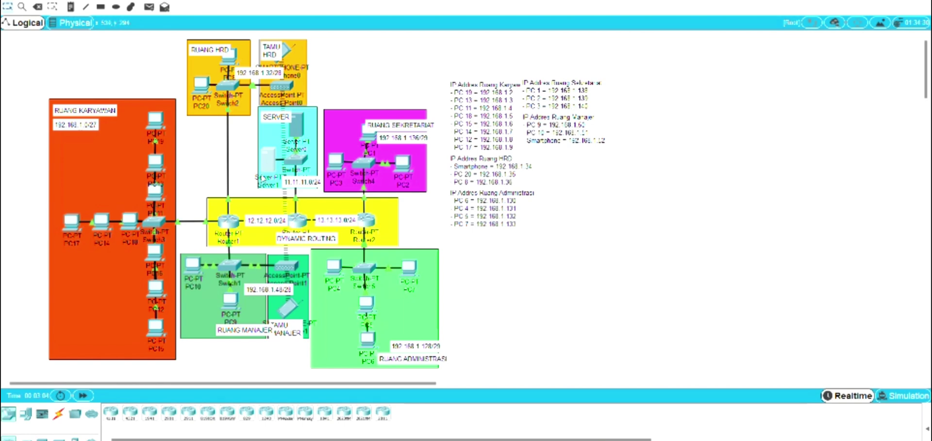
{"action": "left_click", "coordinate": [269, 164]}
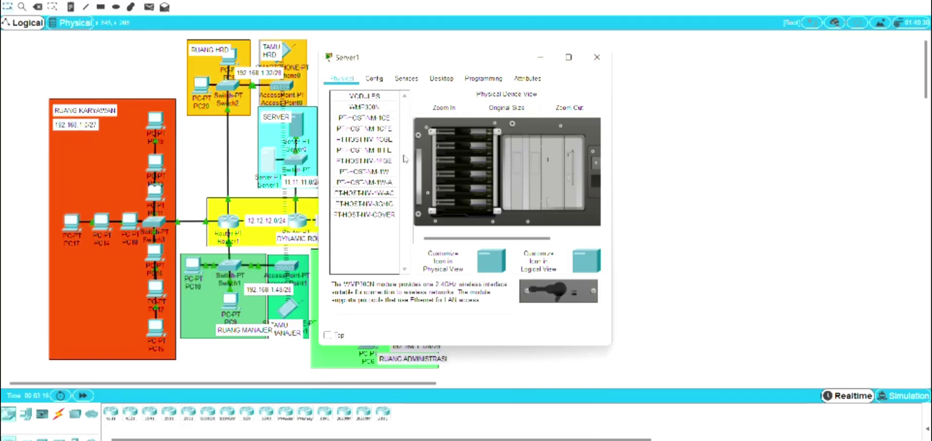
{"action": "left_click", "coordinate": [407, 79]}
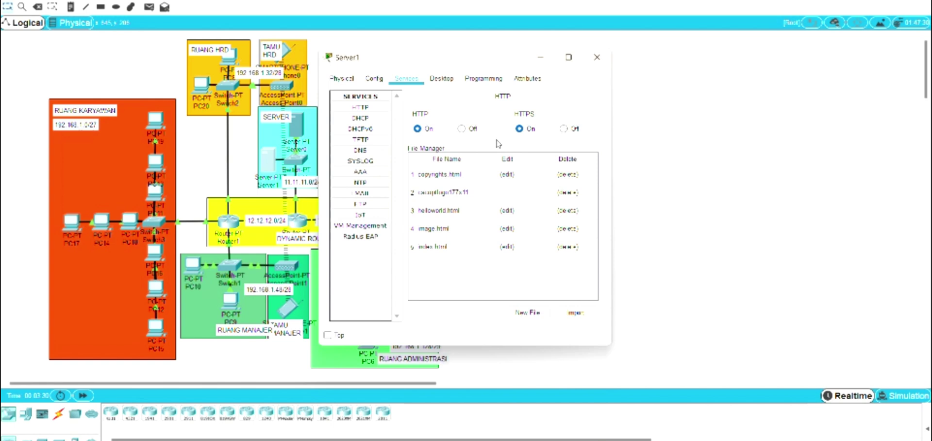
{"action": "left_click", "coordinate": [507, 247]}
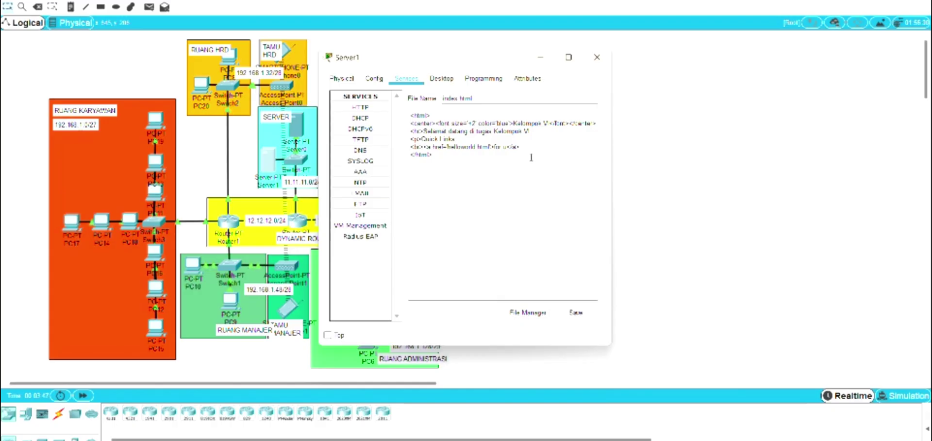
{"action": "left_click", "coordinate": [522, 314]}
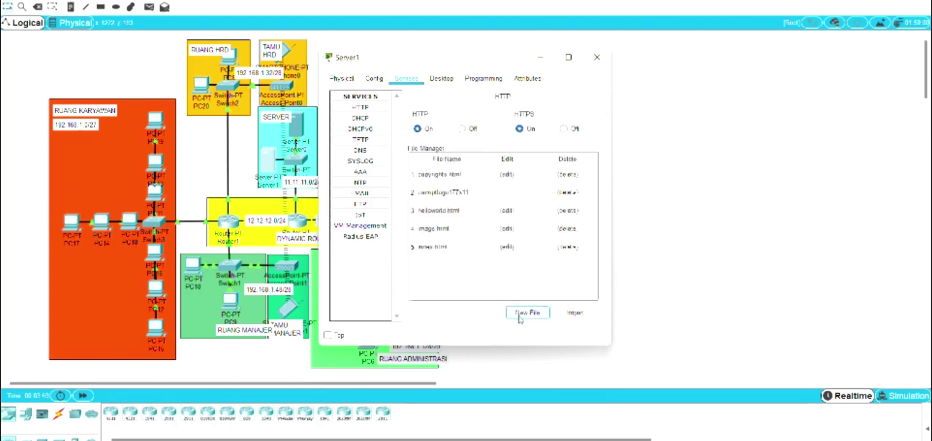
{"action": "left_click", "coordinate": [507, 210]}
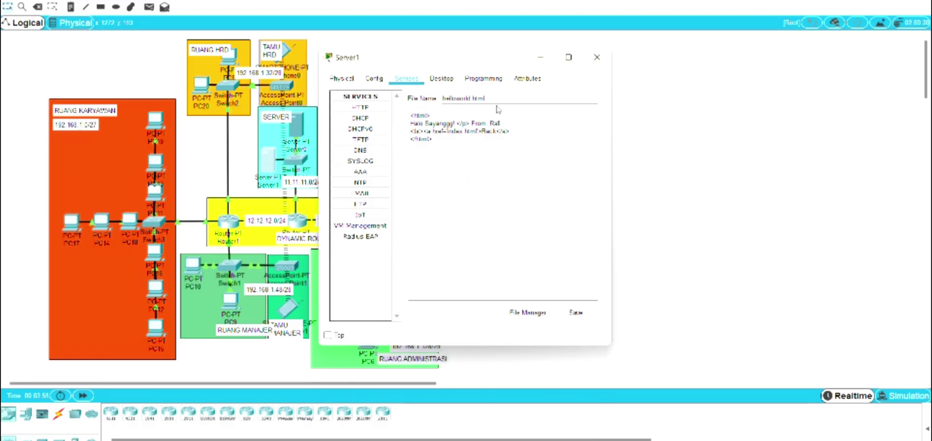
{"action": "left_click", "coordinate": [528, 313]}
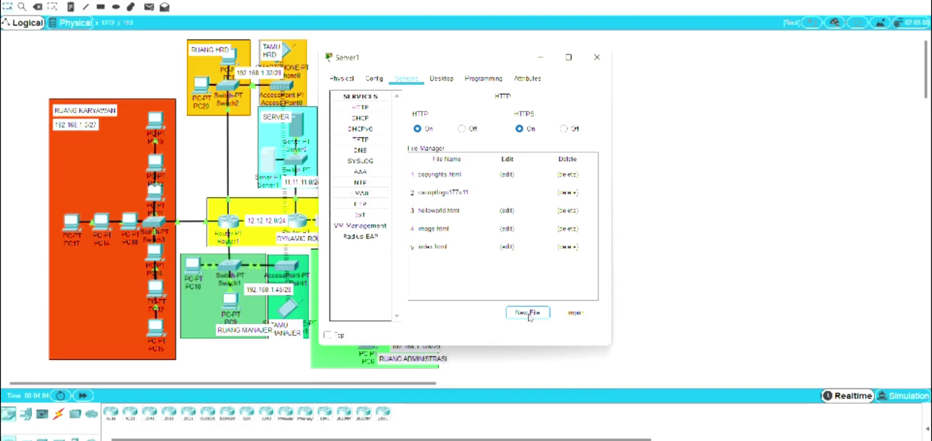
{"action": "left_click", "coordinate": [597, 57]}
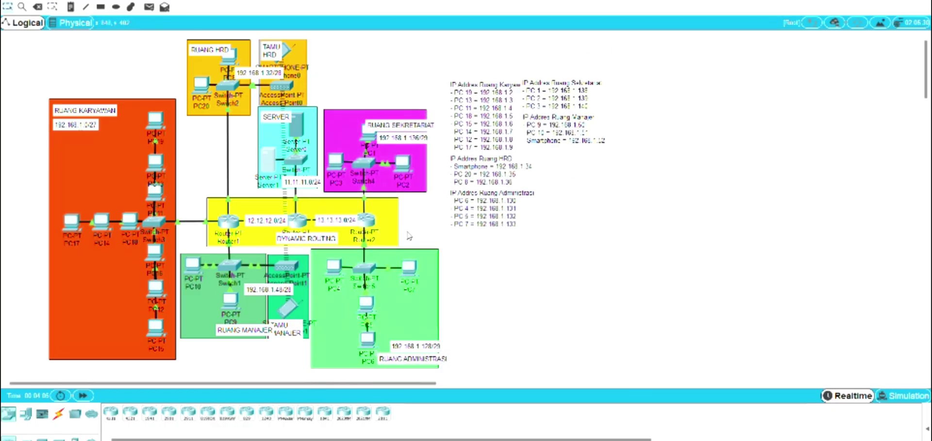
Load kelompok6.id in the web browser of Smartphone1 in the Tamu Manajer area and follow its "for u" link
{"action": "left_click", "coordinate": [289, 306]}
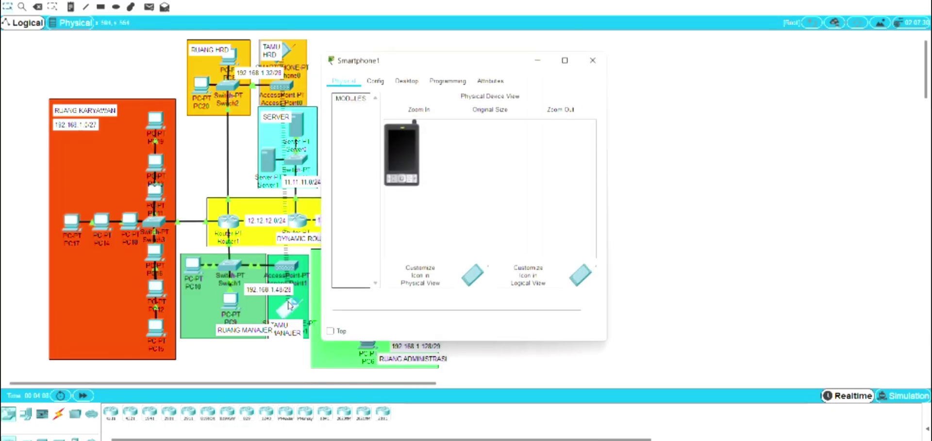
{"action": "left_click", "coordinate": [406, 79]}
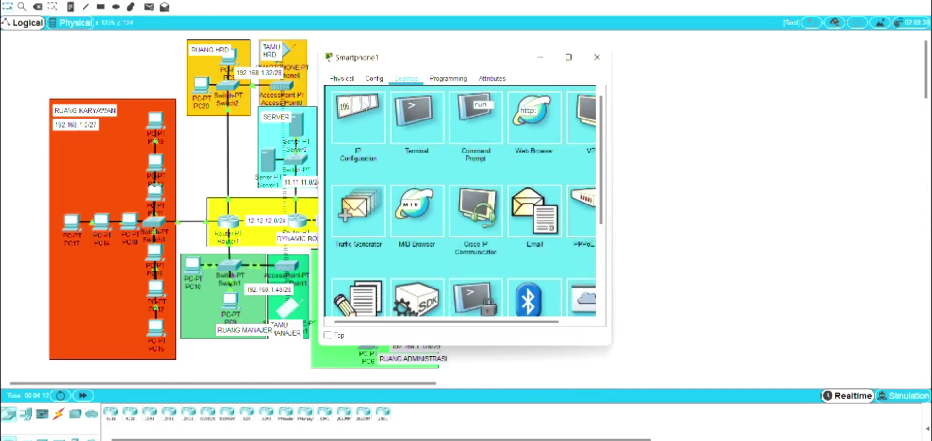
{"action": "left_click", "coordinate": [528, 121]}
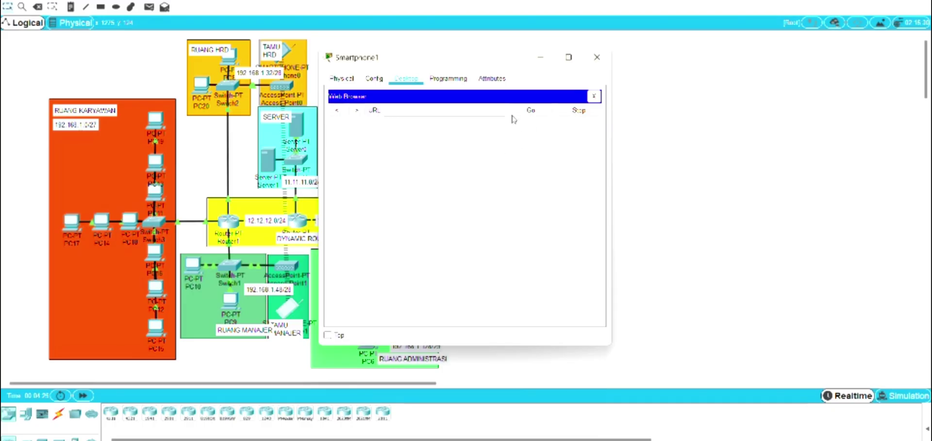
{"action": "left_click", "coordinate": [405, 115]}
{"action": "type", "text": "kelompok6.id"}
{"action": "key", "text": "Return"}
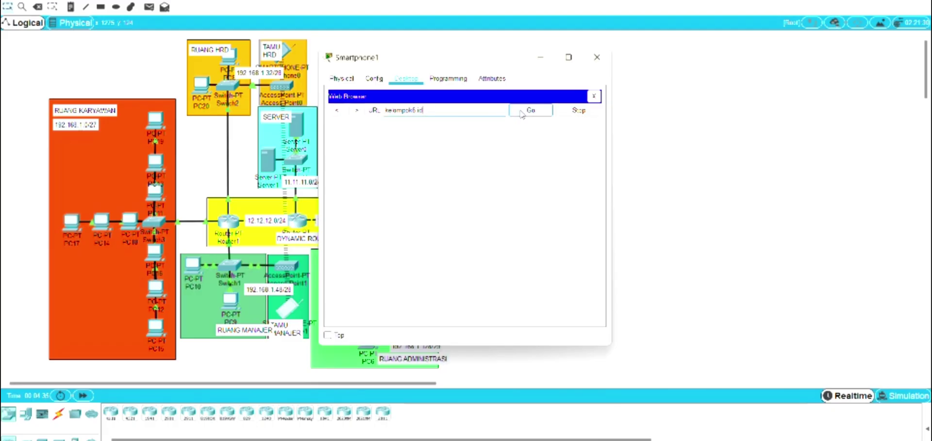
{"action": "left_click", "coordinate": [521, 113]}
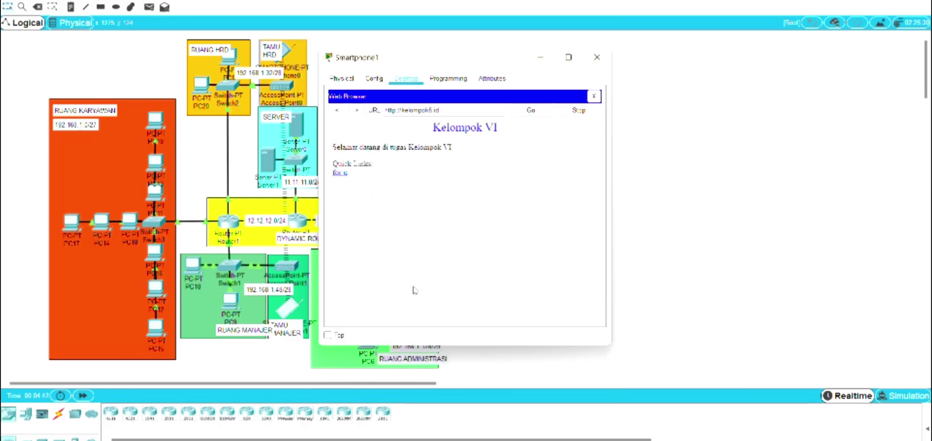
{"action": "left_click", "coordinate": [342, 174]}
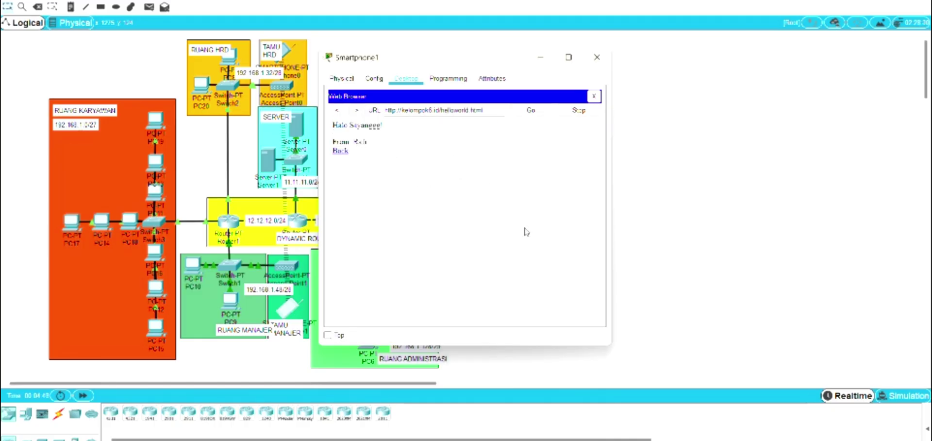